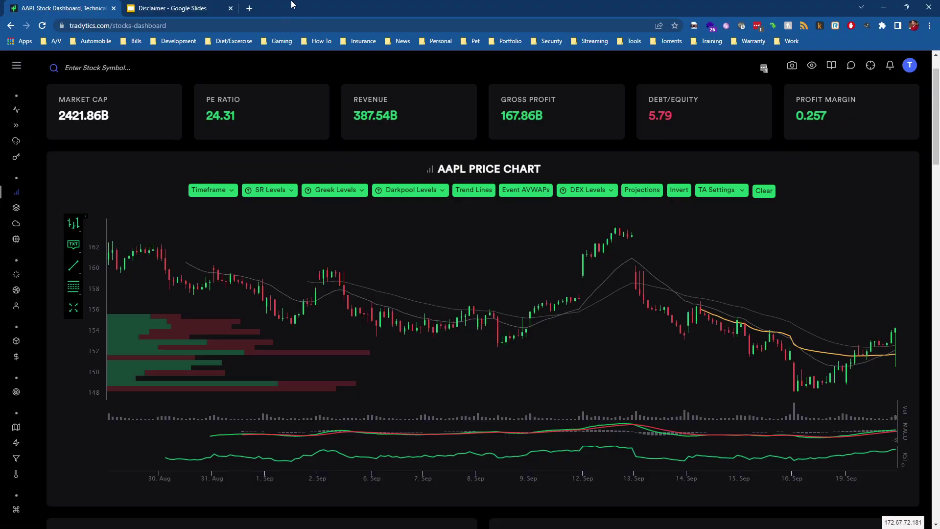
Reload the Tradytics AAPL stock dashboard and set its price chart to 30 Min bars.
{"action": "mouse_move", "coordinate": [24, 194]}
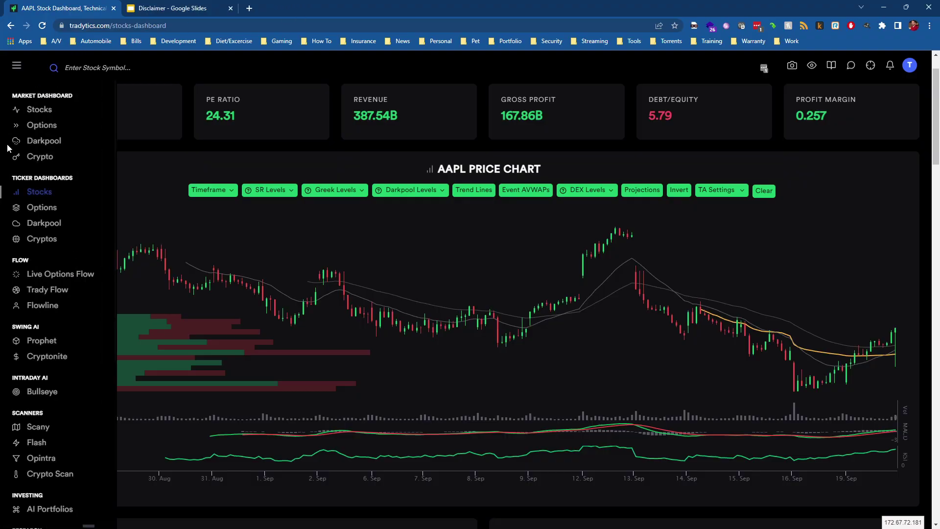
{"action": "left_click", "coordinate": [41, 195]}
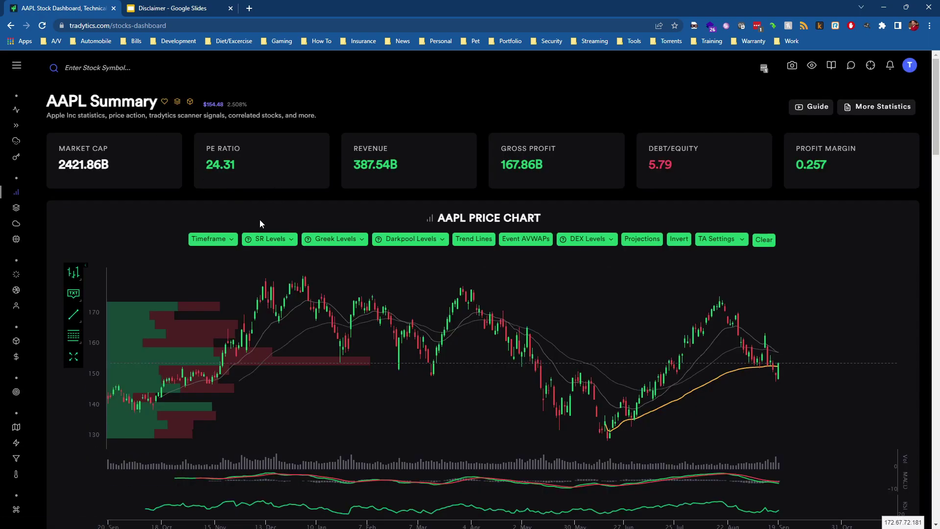
{"action": "left_click", "coordinate": [221, 247]}
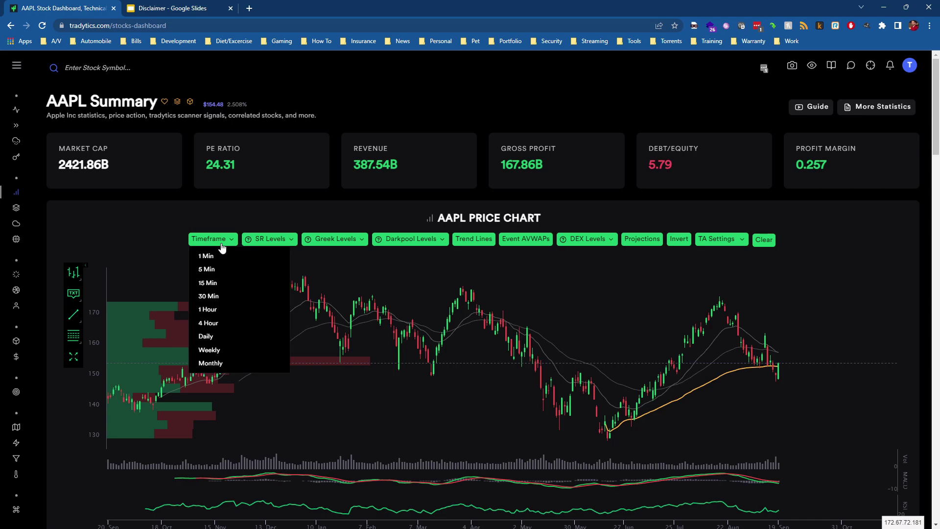
{"action": "left_click", "coordinate": [208, 296]}
{"action": "left_click", "coordinate": [172, 225]}
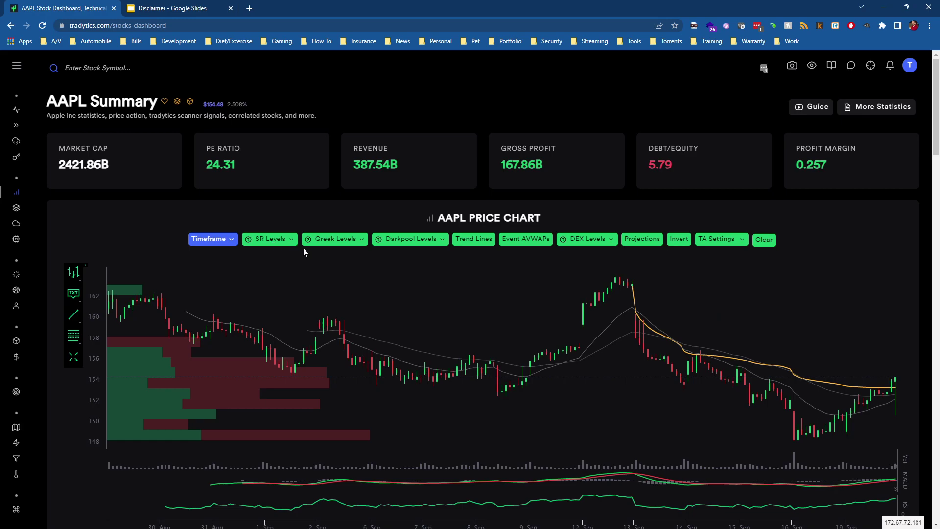
Draw Spot GEX greek levels on the AAPL 30-minute chart via Greek Levels.
{"action": "left_click", "coordinate": [276, 245]}
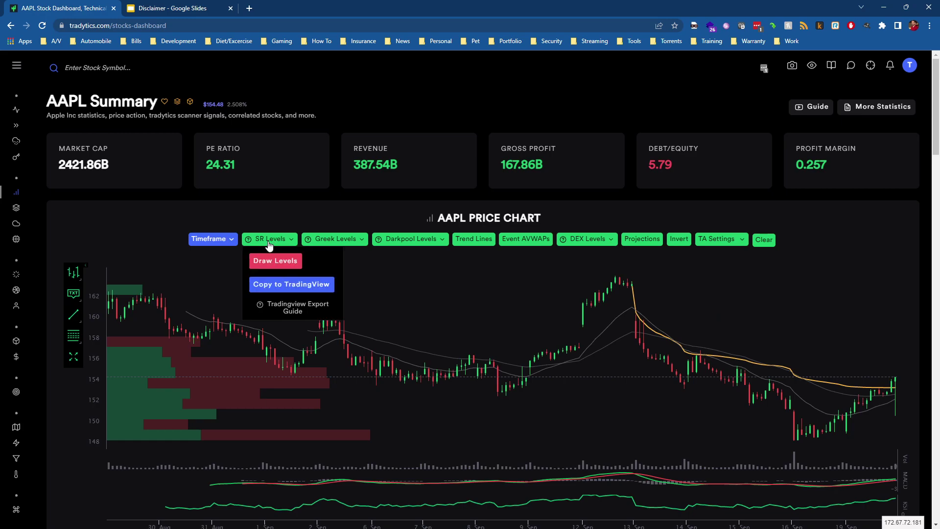
{"action": "left_click", "coordinate": [335, 242]}
{"action": "left_click", "coordinate": [411, 240]}
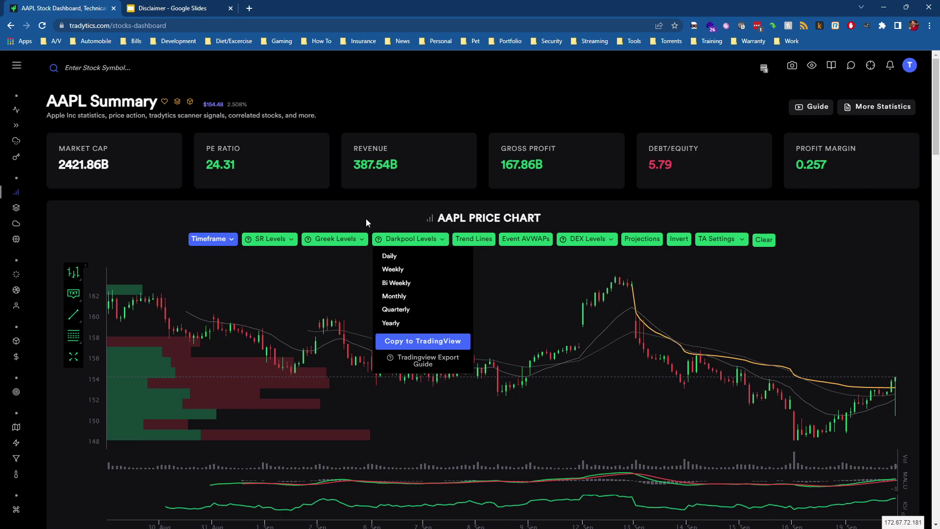
{"action": "left_click", "coordinate": [423, 224]}
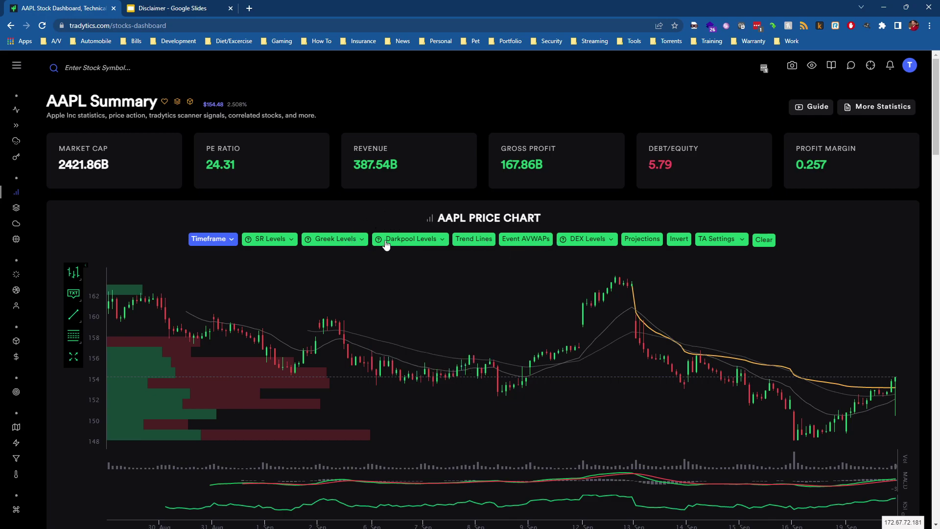
{"action": "left_click", "coordinate": [348, 242]}
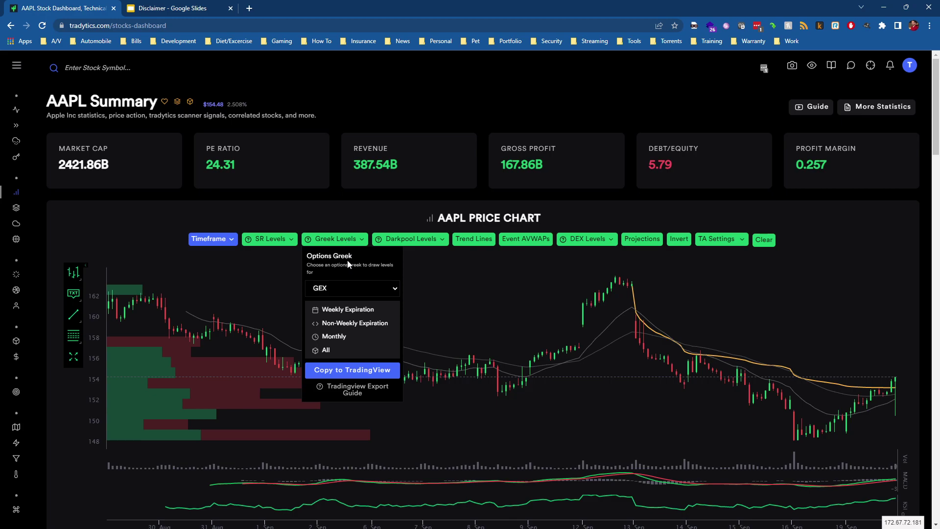
{"action": "left_click", "coordinate": [352, 291]}
{"action": "left_click", "coordinate": [347, 310]}
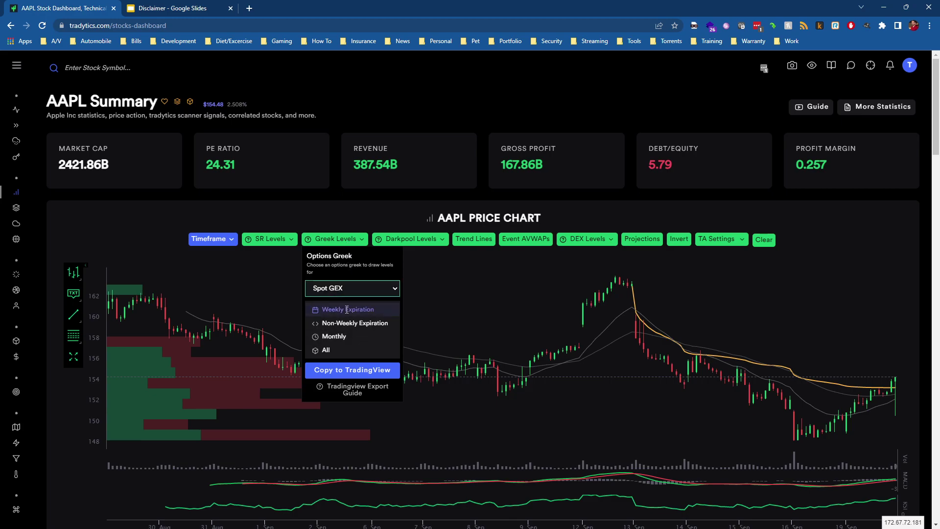
{"action": "left_click", "coordinate": [343, 323]}
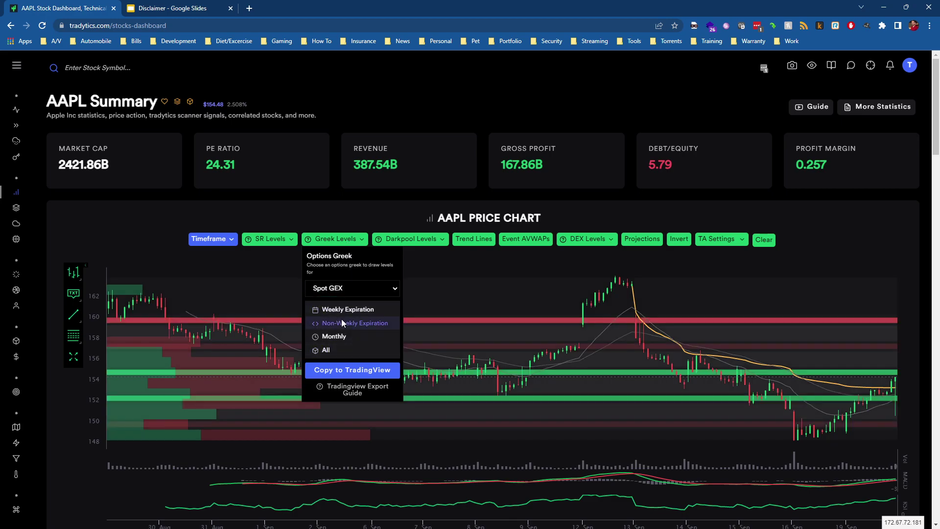
Add Weekly darkpool levels to the chart from Darkpool Levels.
{"action": "left_click", "coordinate": [420, 240]}
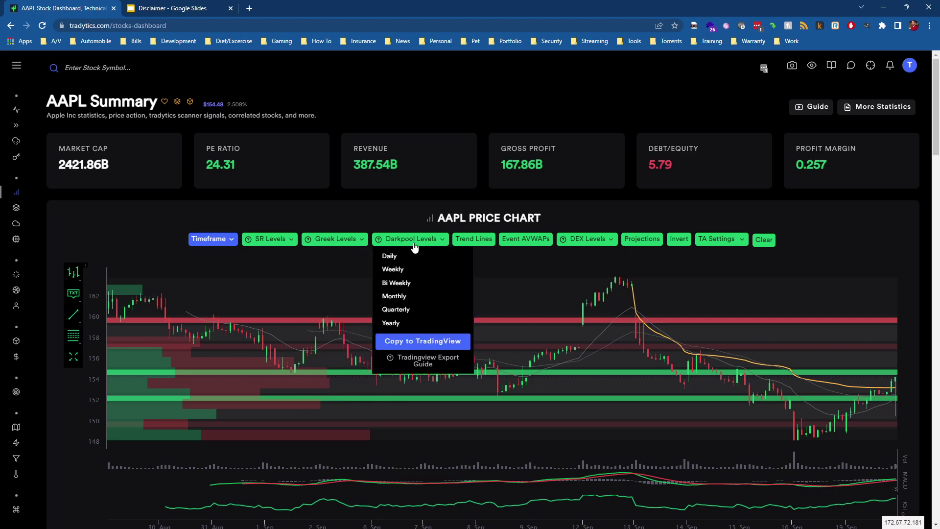
{"action": "left_click", "coordinate": [400, 267]}
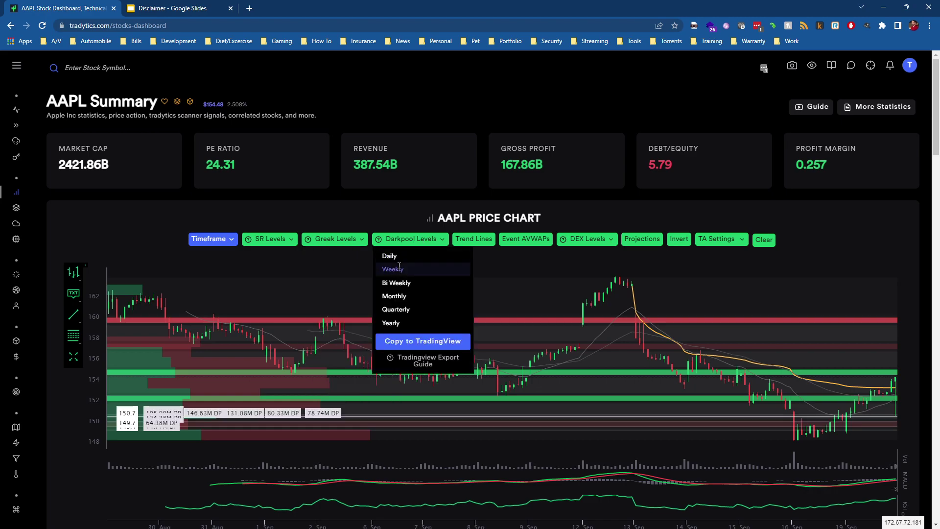
{"action": "left_click", "coordinate": [340, 270]}
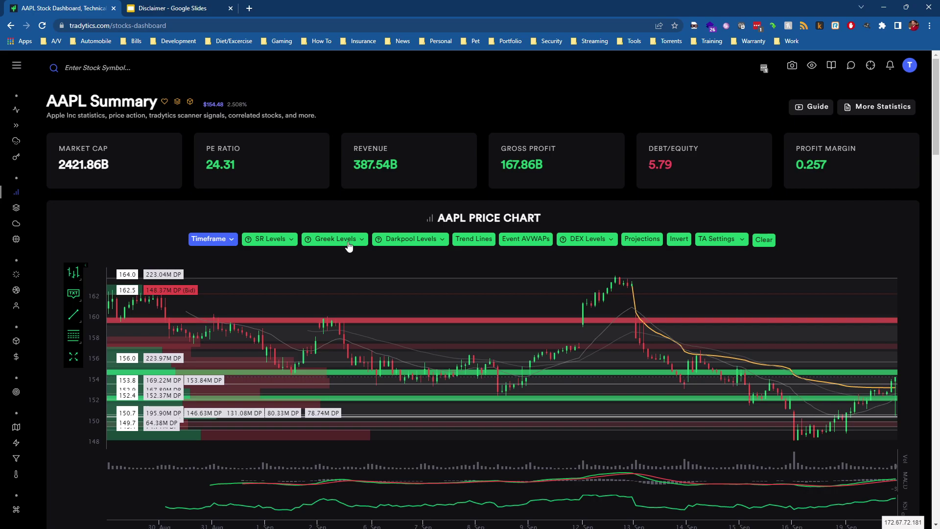
Open the Tradingview Export Guide from the Greek Levels menu.
{"action": "left_click", "coordinate": [349, 245]}
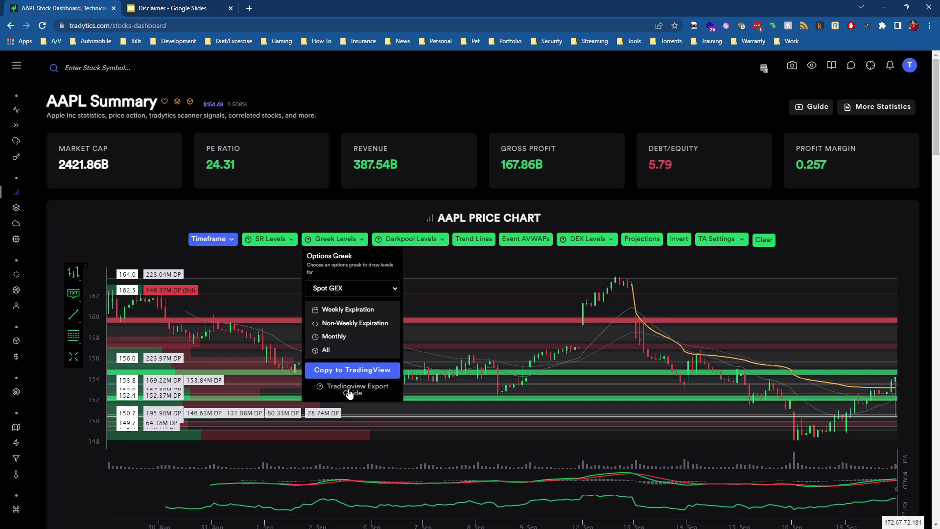
{"action": "left_click", "coordinate": [414, 242]}
{"action": "left_click", "coordinate": [352, 242]}
{"action": "left_click", "coordinate": [356, 393]}
Select the whole levels script in the guide's code box and return to TradingView.
{"action": "triple_click", "coordinate": [423, 225]}
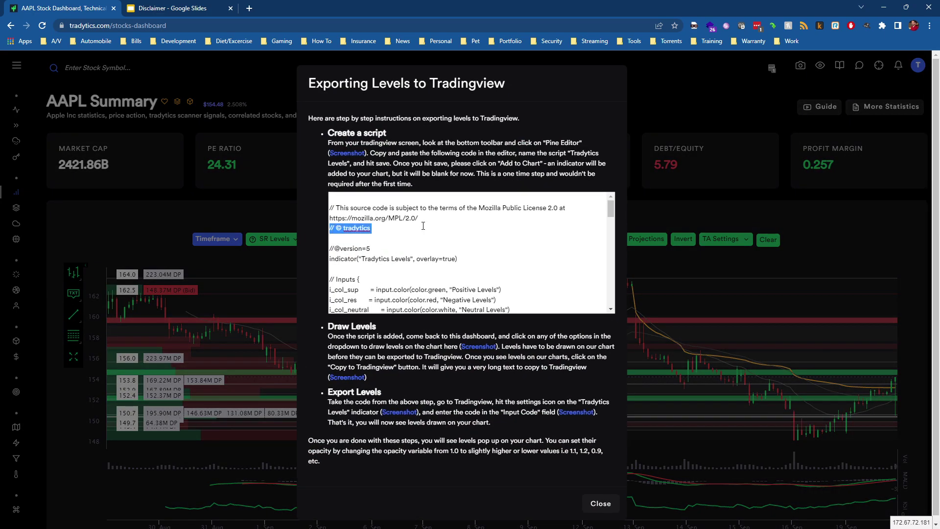
{"action": "left_click", "coordinate": [353, 210]}
{"action": "key", "text": "ctrl+a"}
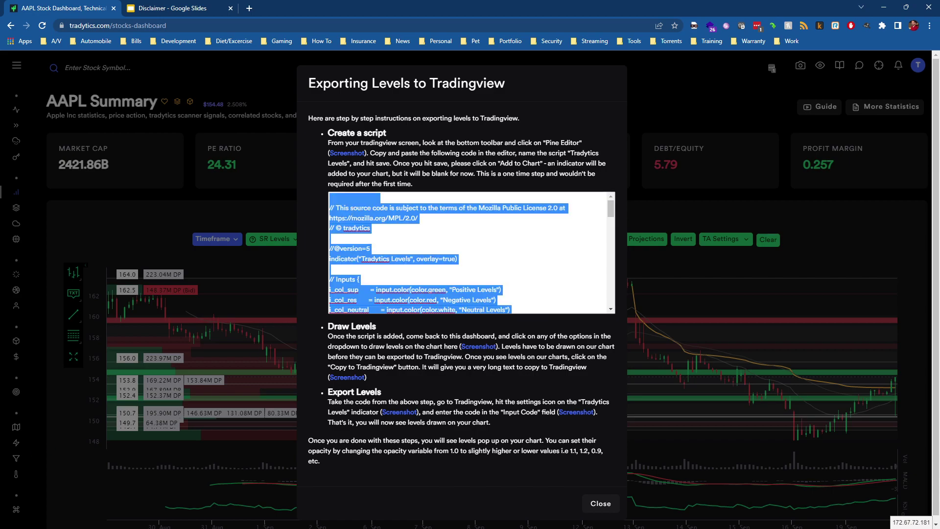
{"action": "key", "text": "alt+Tab"}
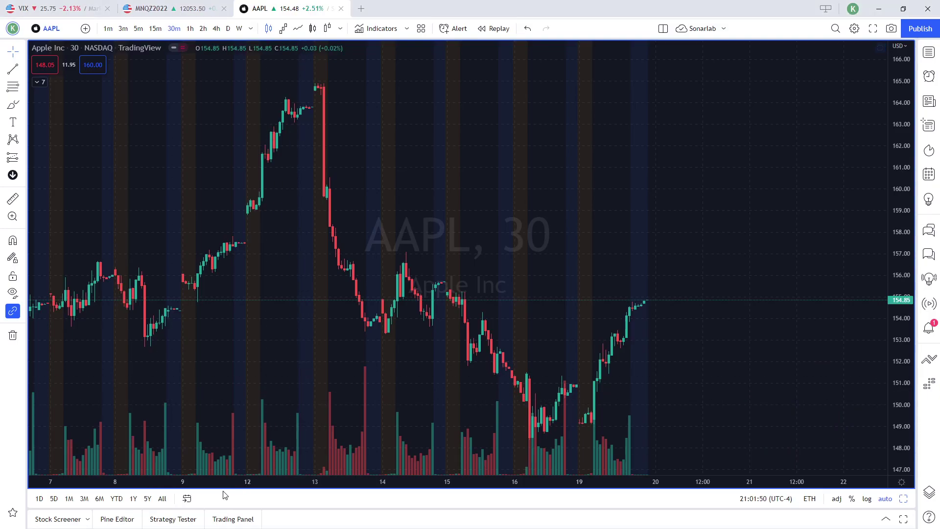
Open the Pine Editor, go to the script's end, and save it as 'Tradytics Levels'.
{"action": "left_click", "coordinate": [117, 519]}
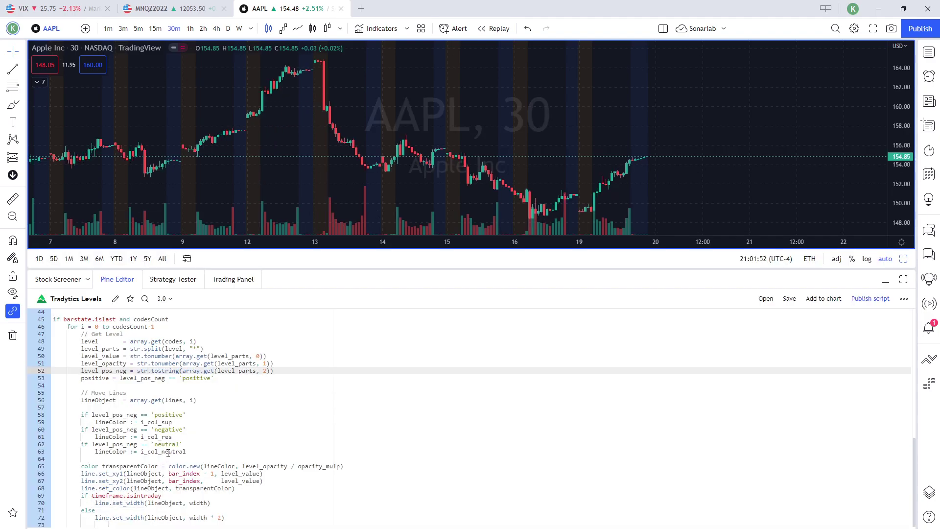
{"action": "left_click", "coordinate": [201, 363]}
{"action": "key", "text": "ctrl+End"}
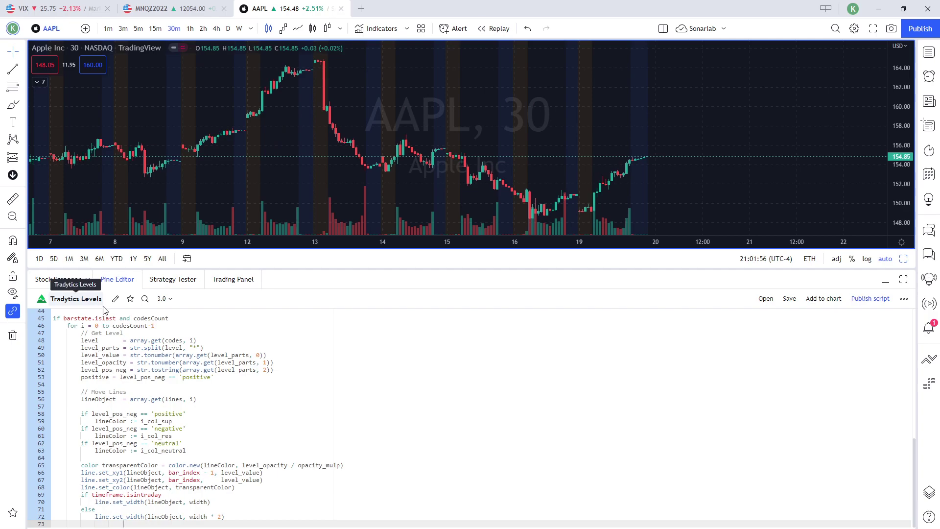
{"action": "left_click", "coordinate": [83, 299]}
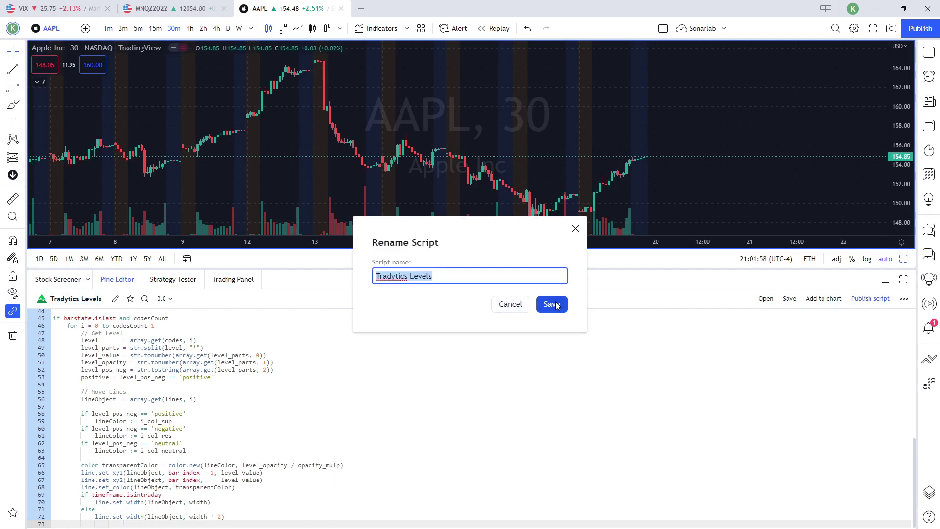
{"action": "left_click", "coordinate": [444, 280]}
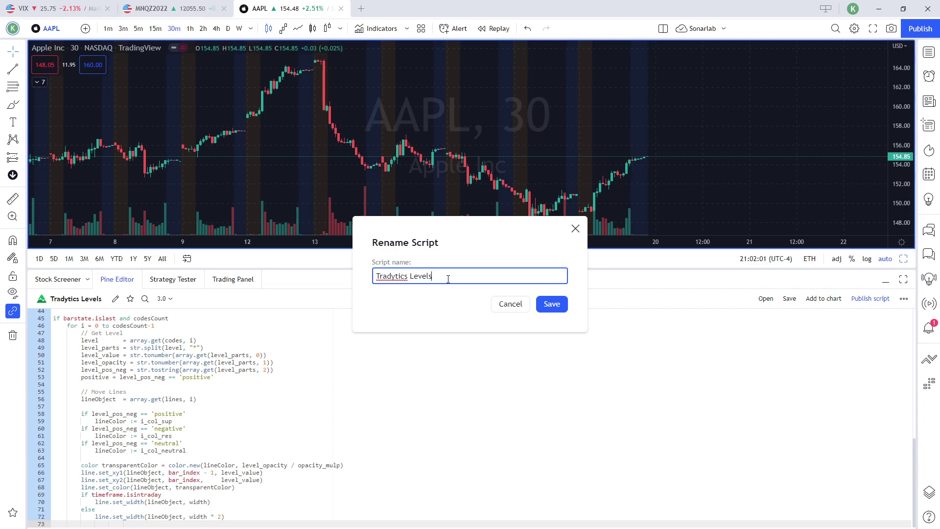
{"action": "left_click", "coordinate": [552, 304]}
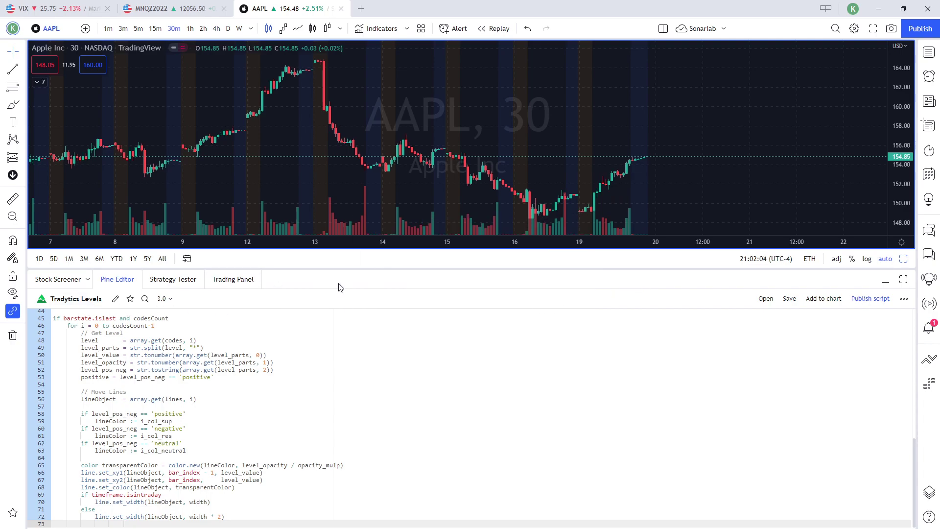
Collapse the Pine Editor and add Tradytics Levels from Indicators > My scripts.
{"action": "left_click_drag", "start_coordinate": [350, 274], "coordinate": [351, 510]}
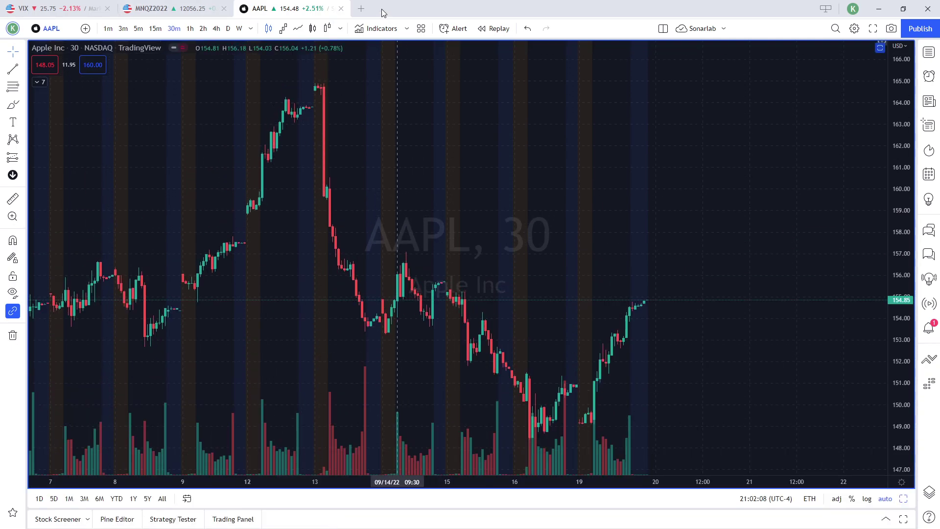
{"action": "left_click", "coordinate": [382, 29]}
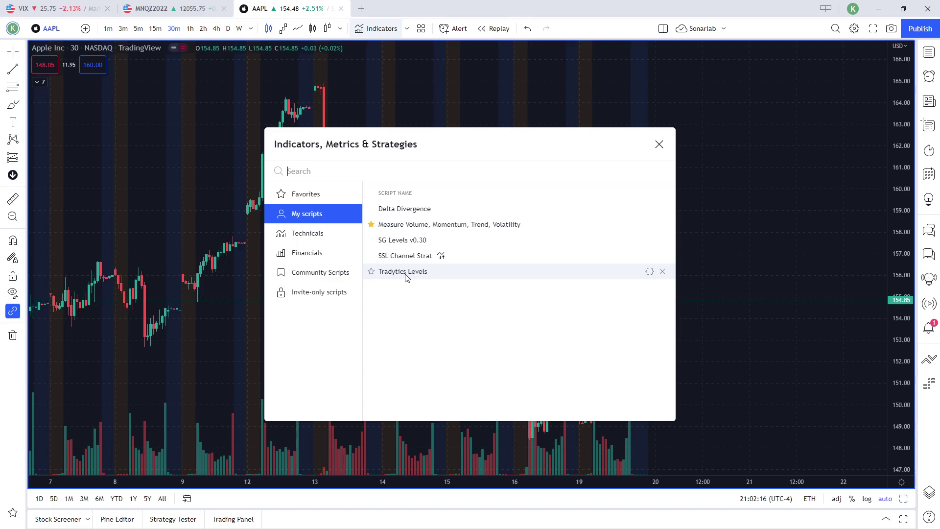
{"action": "left_click", "coordinate": [659, 144]}
Open the Tradytics Levels indicator's settings from the legend, then return to the Tradytics guide.
{"action": "left_click", "coordinate": [38, 83]}
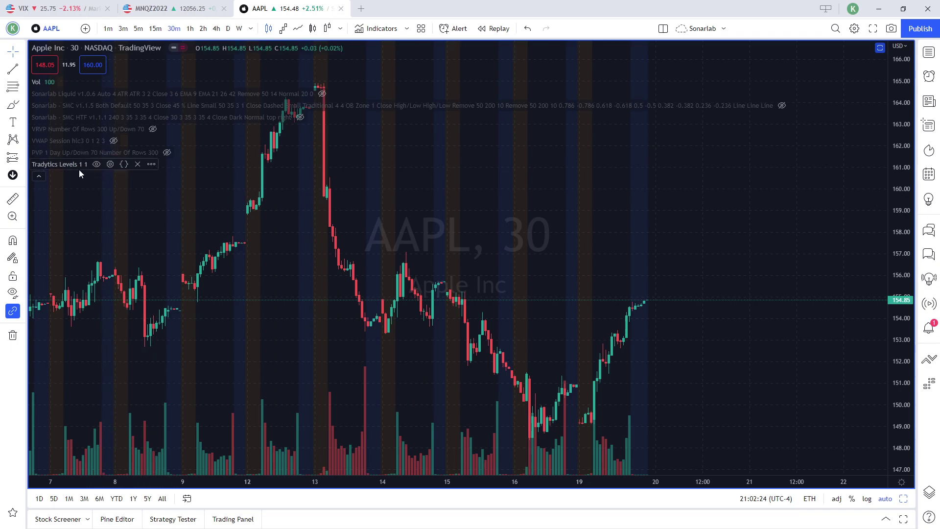
{"action": "left_click", "coordinate": [111, 164]}
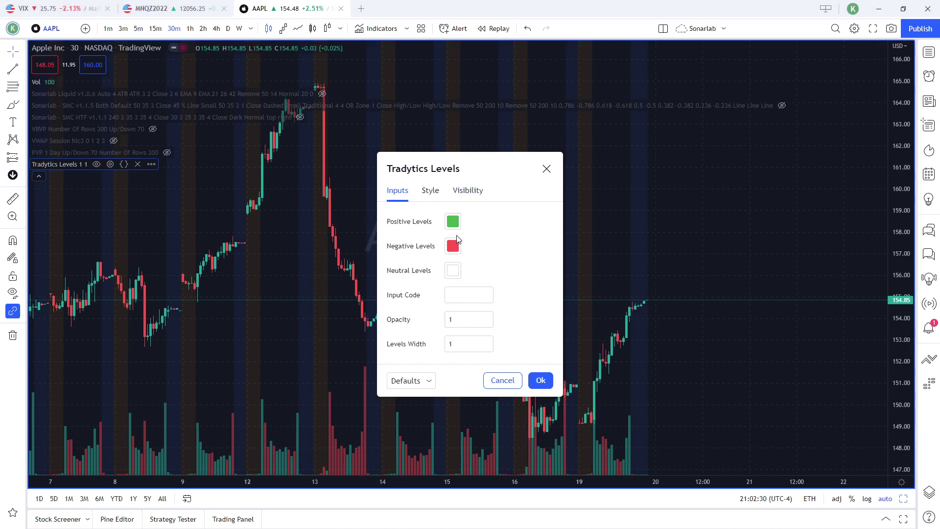
{"action": "key", "text": "alt+Tab"}
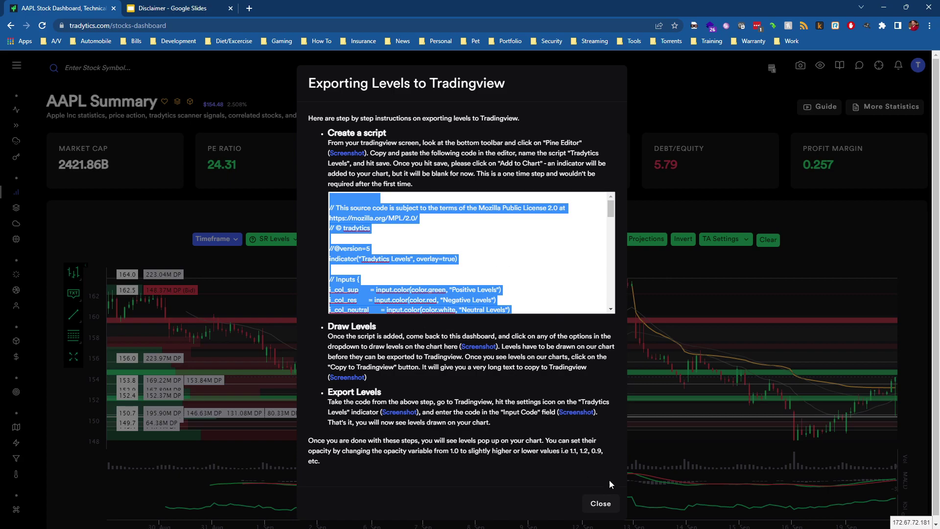
Copy the Spot GEX 'Copy to TradingView' text and paste it into the indicator's Input Code.
{"action": "left_click", "coordinate": [600, 504]}
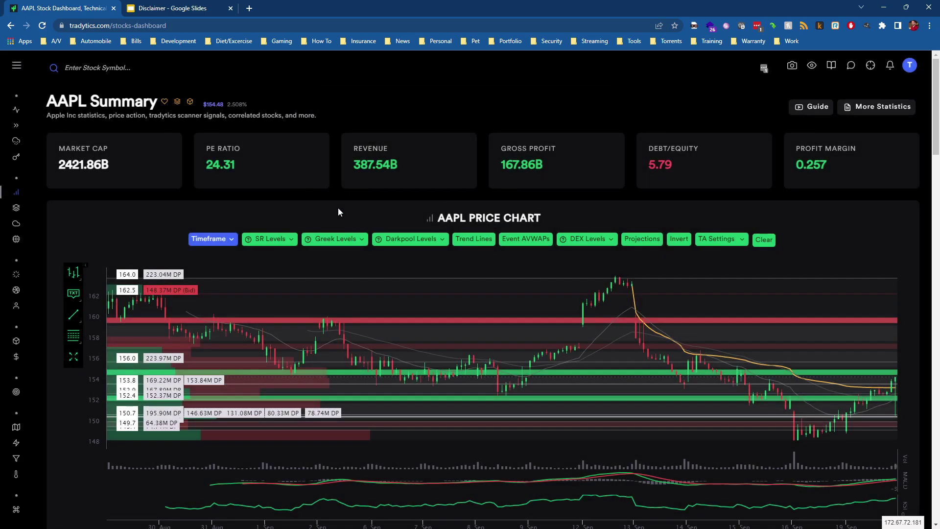
{"action": "left_click", "coordinate": [339, 244]}
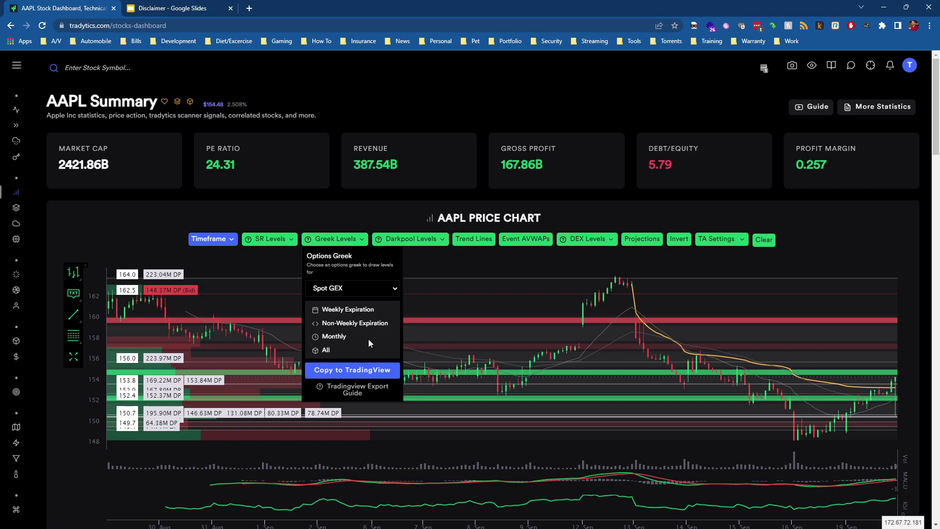
{"action": "left_click", "coordinate": [349, 371]}
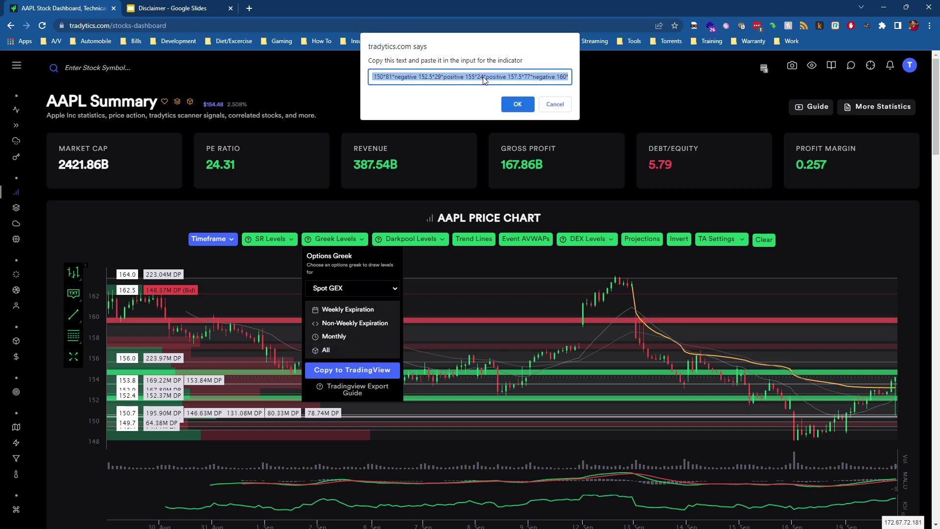
{"action": "key", "text": "ctrl+a"}
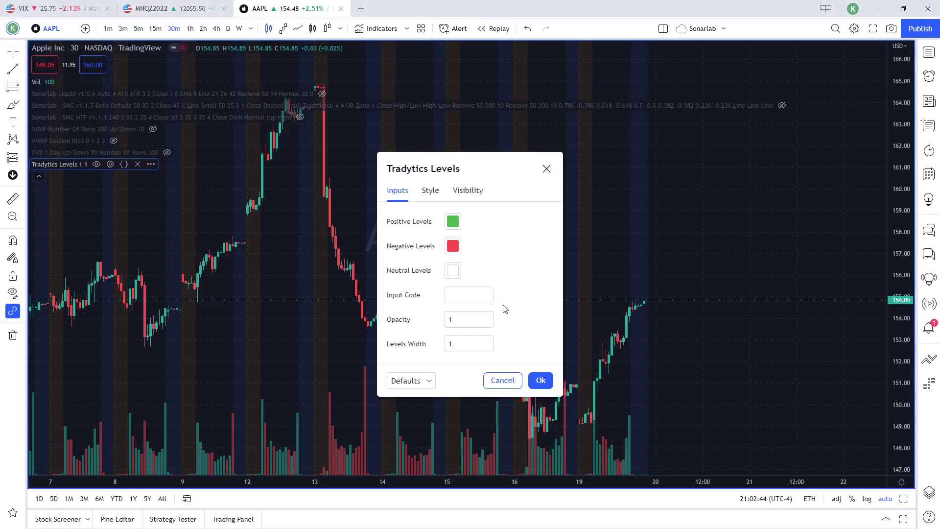
{"action": "left_click", "coordinate": [464, 289]}
{"action": "type", "text": "505*1*neutral"}
Apply the Spot GEX code, collapse the legend, and open Tradytics' Darkpool Levels choices.
{"action": "left_click", "coordinate": [539, 386]}
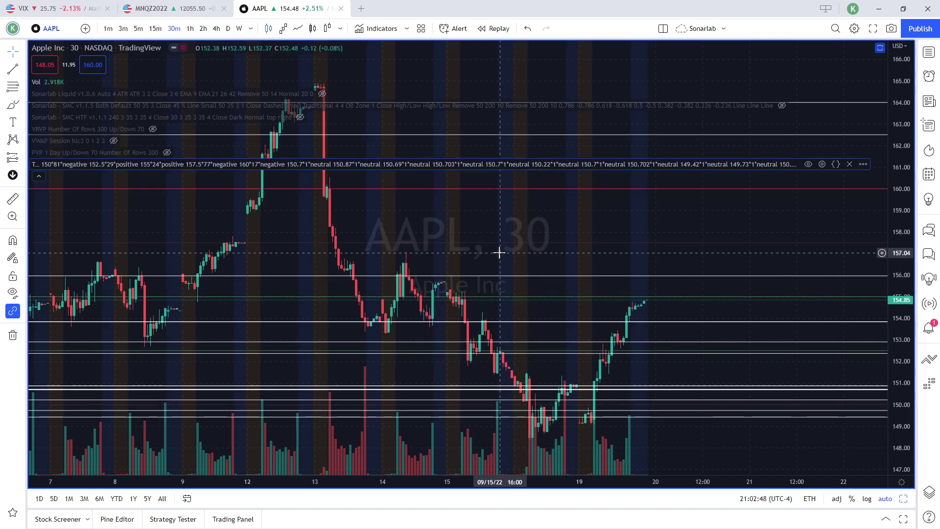
{"action": "left_click", "coordinate": [39, 176]}
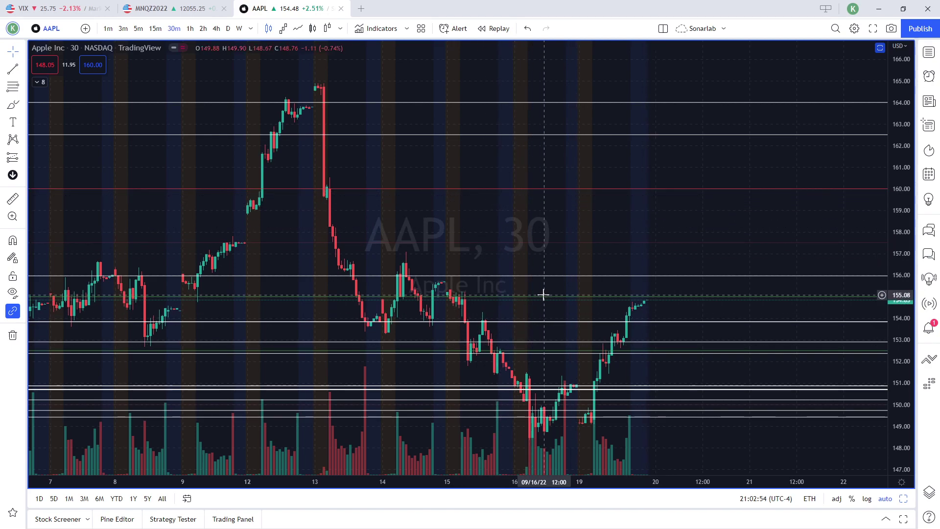
{"action": "key", "text": "alt+Tab"}
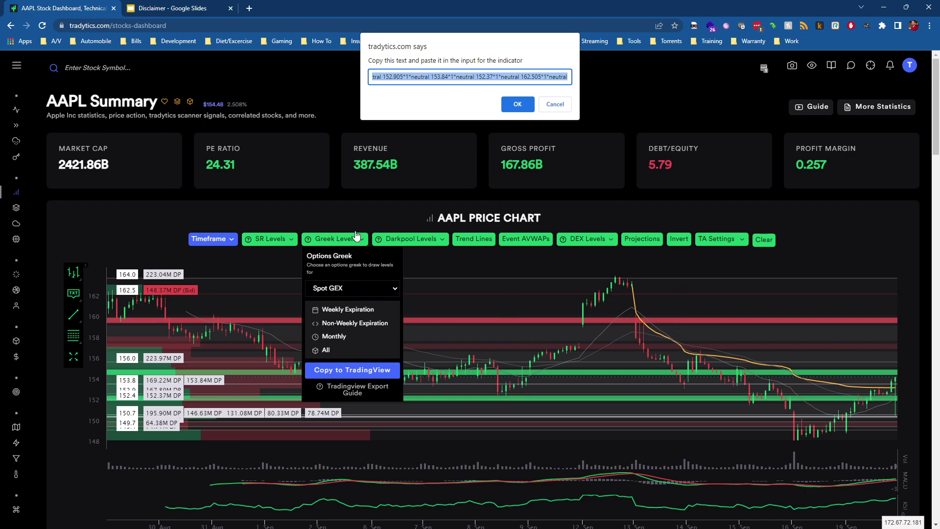
{"action": "key", "text": "Return"}
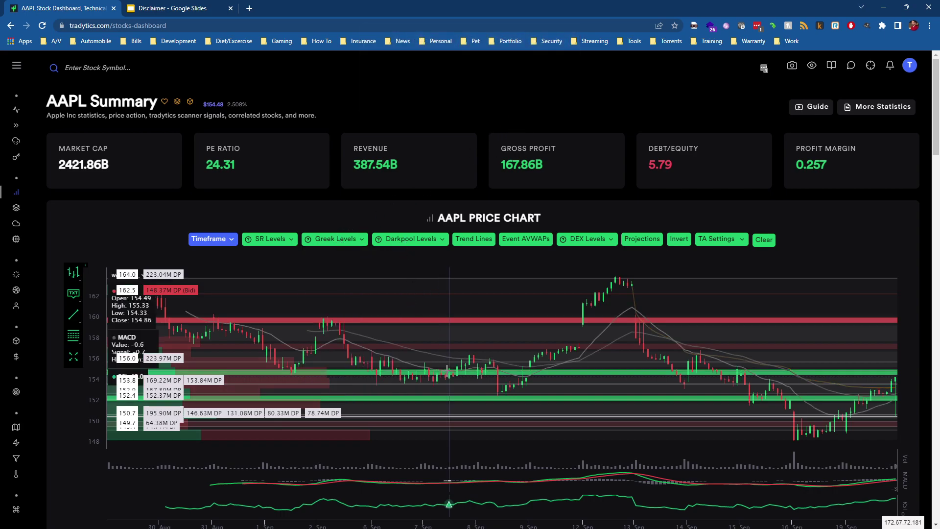
{"action": "left_click", "coordinate": [427, 240]}
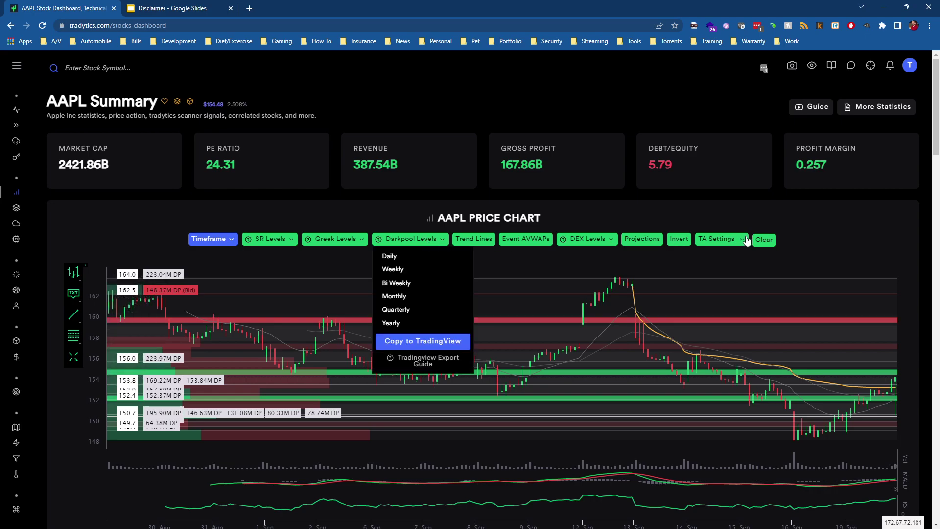
{"action": "key", "text": "alt+Tab"}
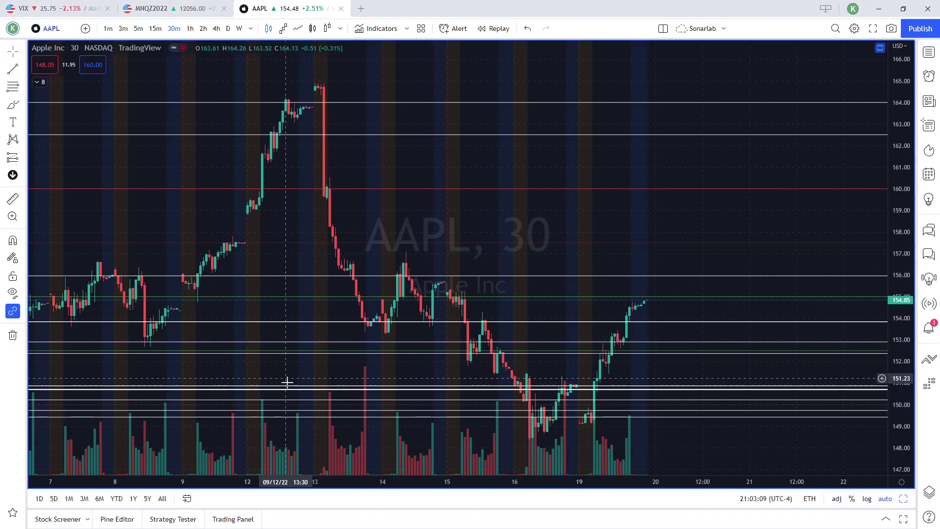
Pan the AAPL chart back to late August and forward again to check the level lines.
{"action": "left_click_drag", "start_coordinate": [315, 361], "coordinate": [373, 353]}
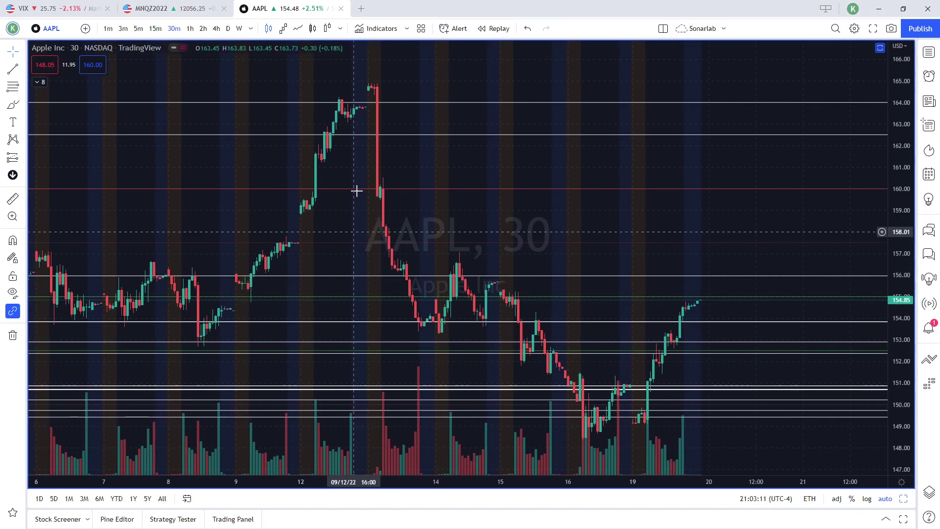
{"action": "left_click_drag", "start_coordinate": [258, 233], "coordinate": [506, 224]}
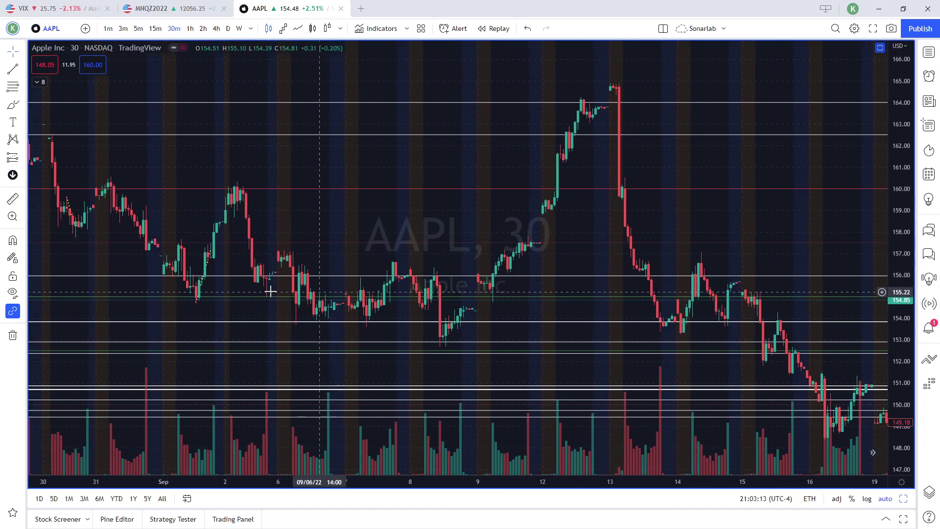
{"action": "left_click_drag", "start_coordinate": [372, 265], "coordinate": [288, 266]}
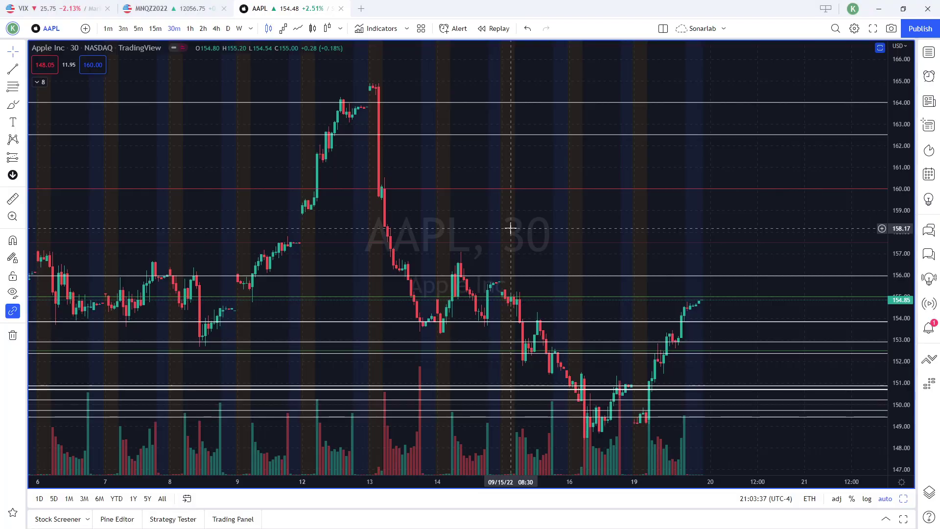
{"action": "key", "text": "alt+Tab"}
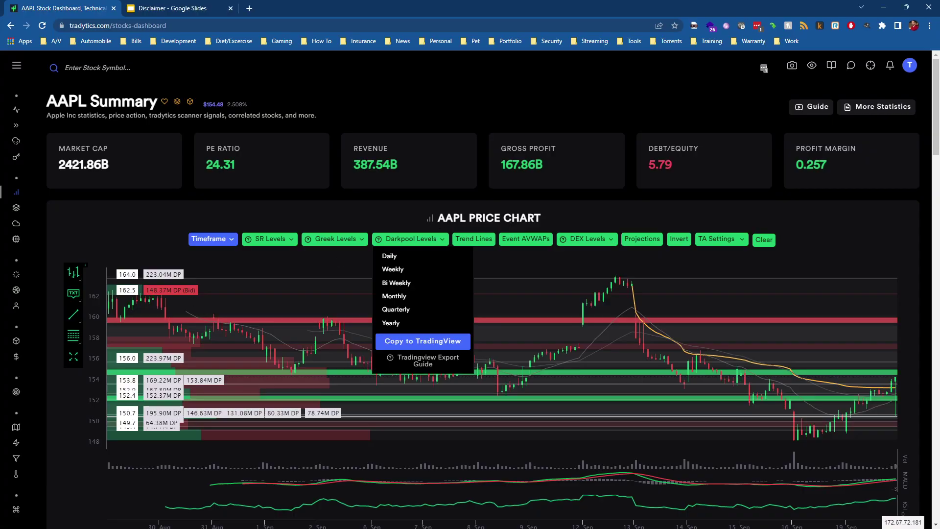